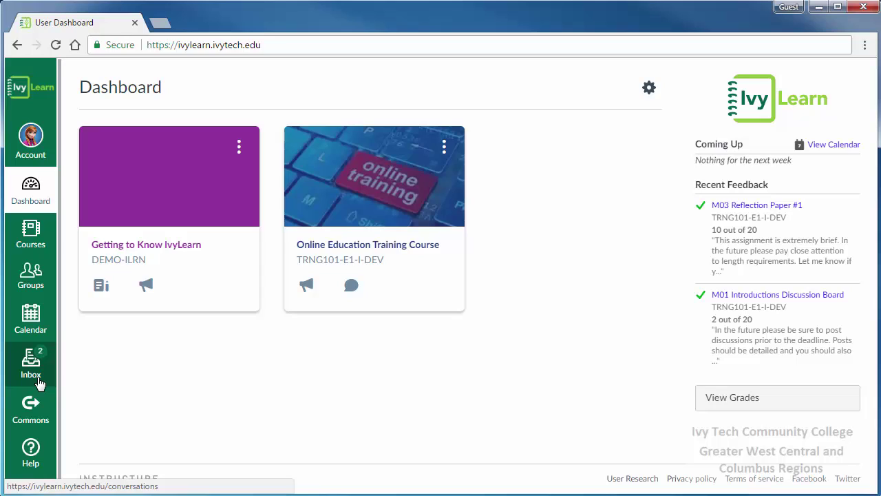
Open the IvyLearn Inbox of conversations
{"action": "left_click", "coordinate": [39, 382]}
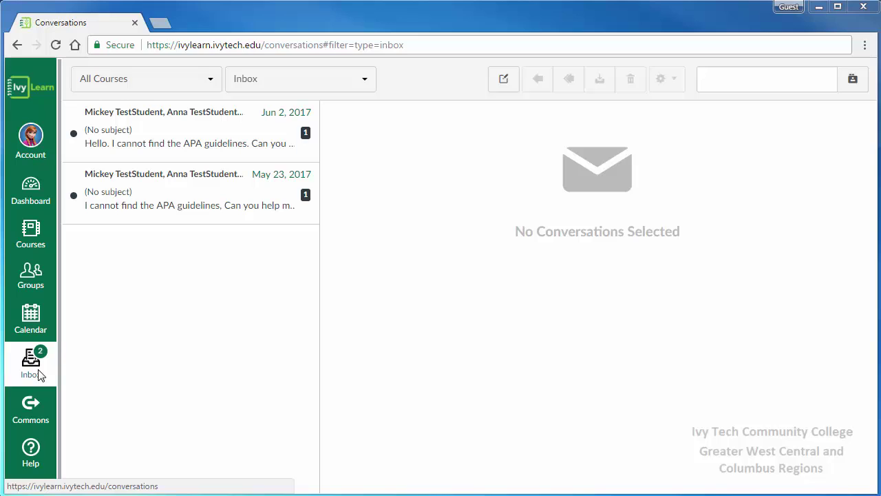
Go to the account Settings page through the Account tray
{"action": "left_click", "coordinate": [38, 150]}
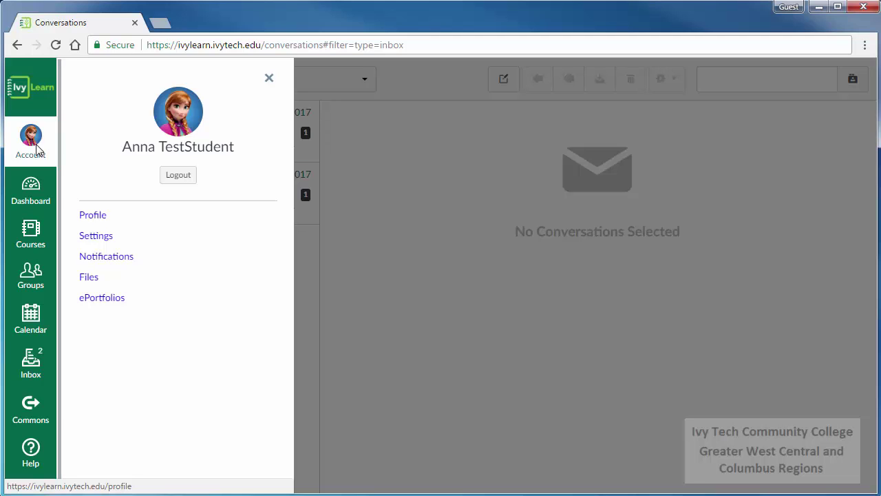
{"action": "left_click", "coordinate": [104, 241]}
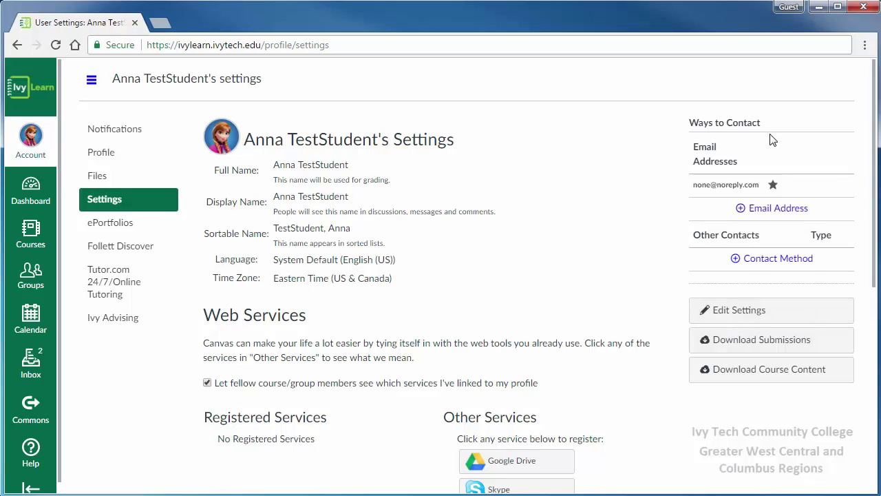
{"action": "left_click", "coordinate": [774, 215]}
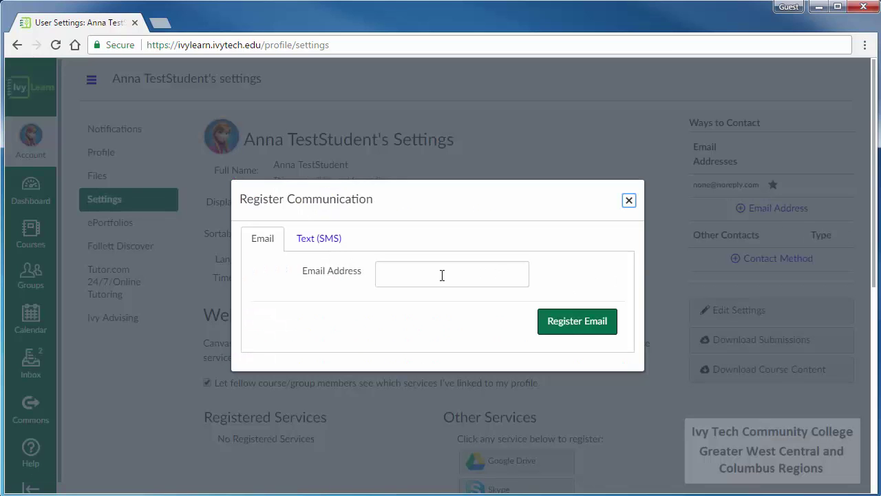
{"action": "left_click", "coordinate": [442, 275]}
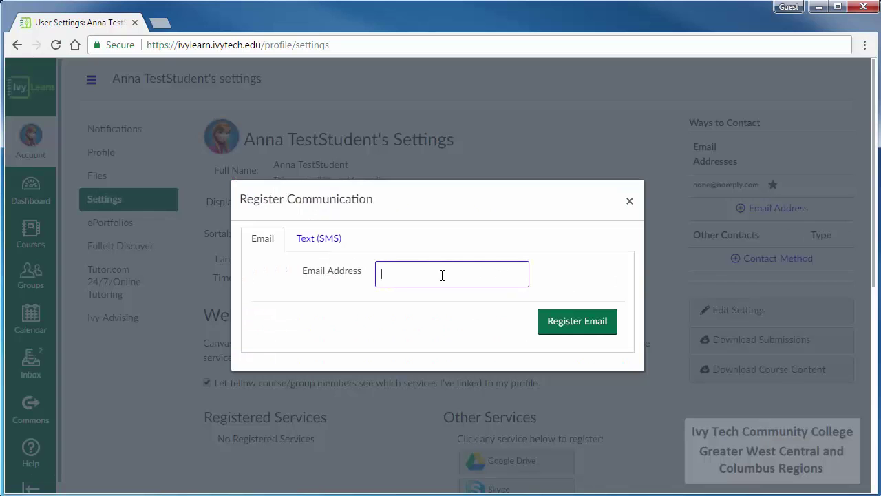
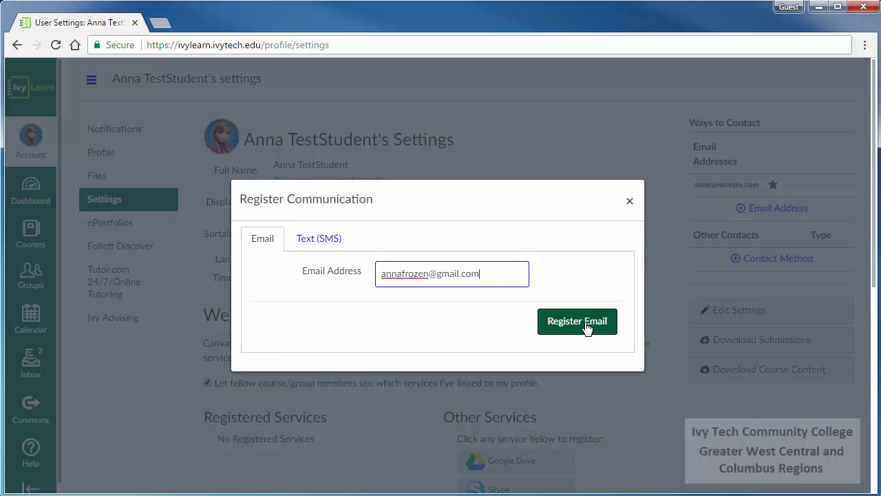
{"action": "left_click", "coordinate": [583, 325]}
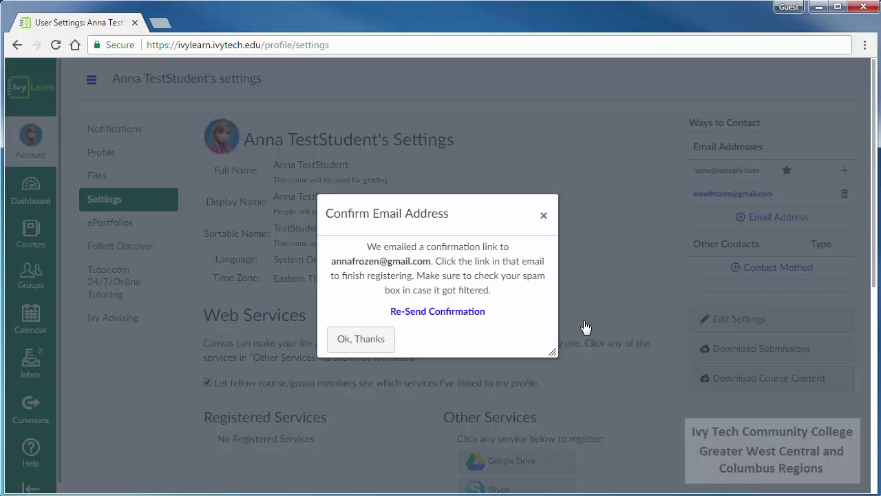
{"action": "left_click", "coordinate": [377, 344]}
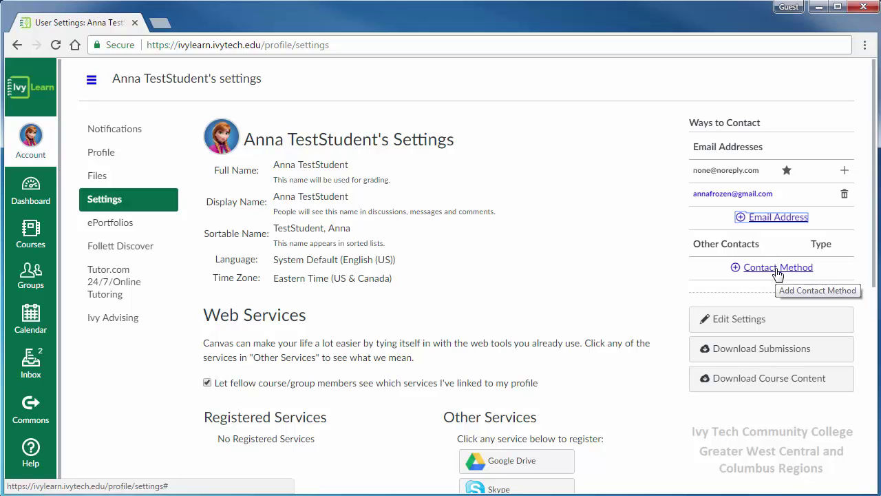
{"action": "left_click", "coordinate": [778, 274]}
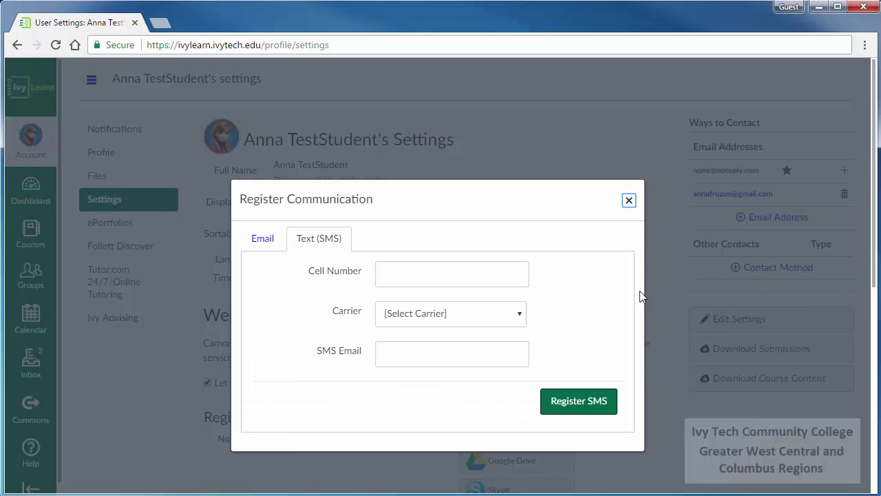
{"action": "left_click", "coordinate": [418, 273]}
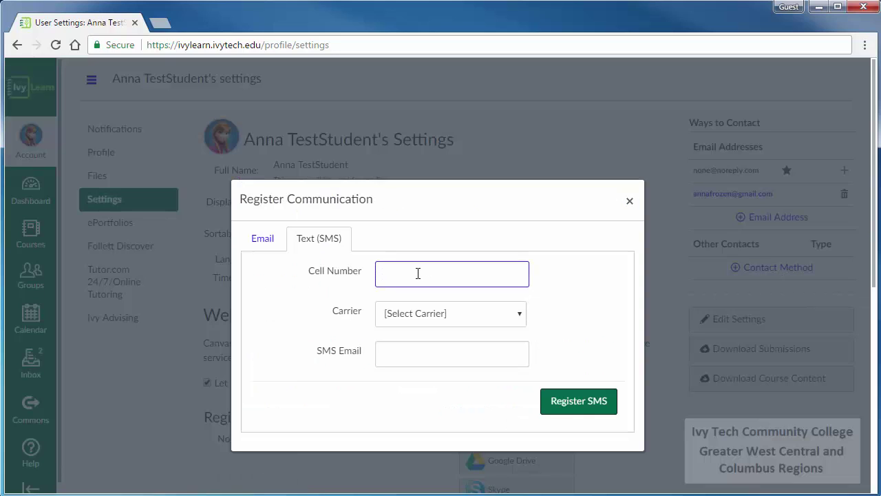
{"action": "type", "text": "123-456-7890"}
{"action": "left_click", "coordinate": [405, 317]}
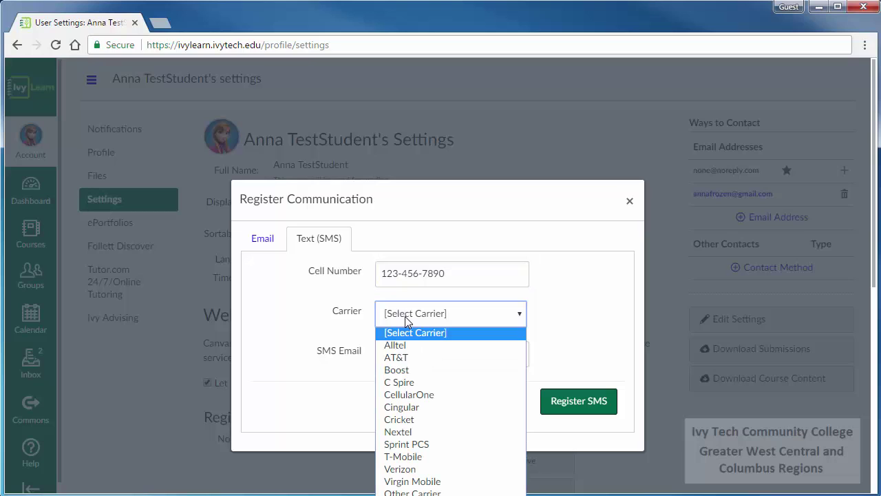
{"action": "left_click", "coordinate": [408, 358]}
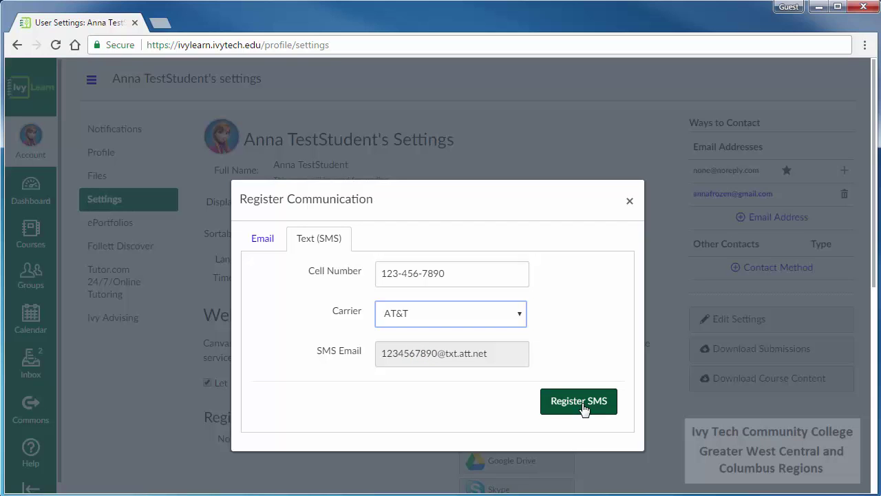
{"action": "left_click", "coordinate": [584, 406]}
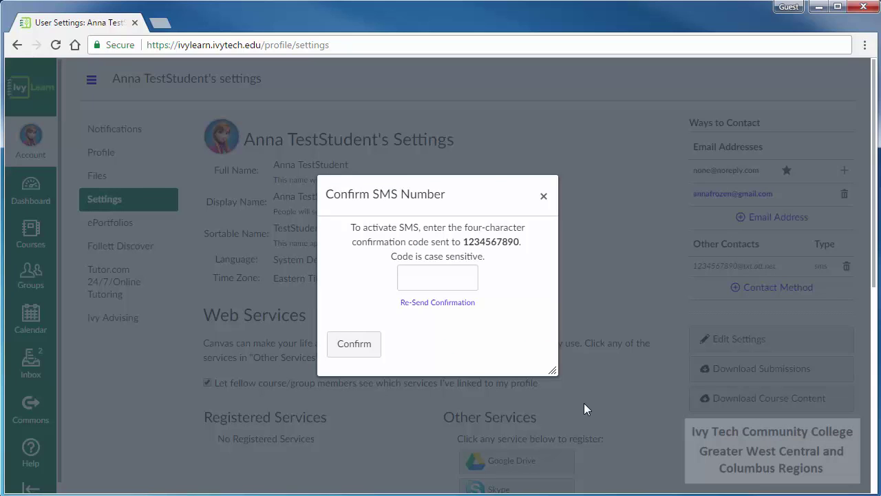
{"action": "left_click", "coordinate": [431, 280]}
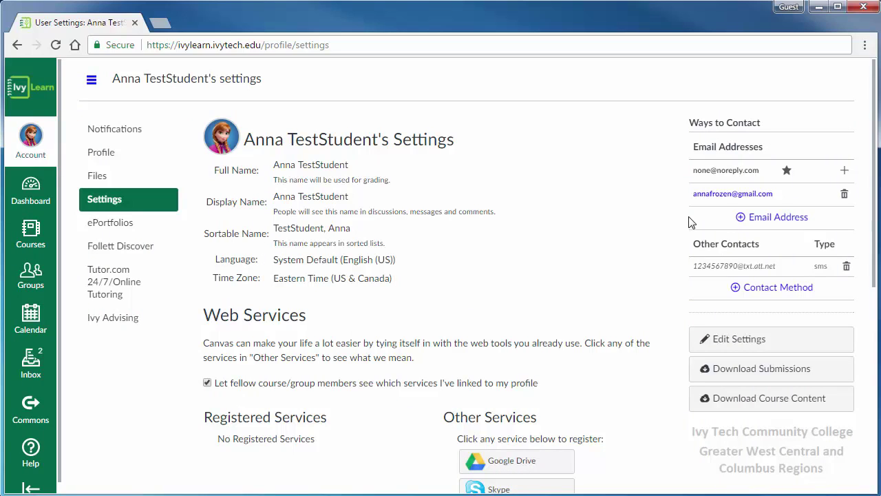
Open the Notifications page from the left settings menu
{"action": "left_click", "coordinate": [115, 133]}
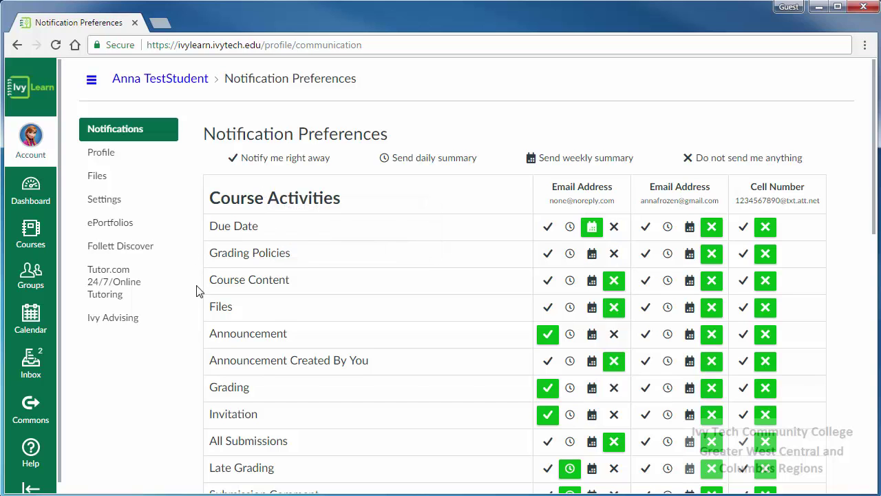
{"action": "scroll", "coordinate": [196, 291], "scroll_direction": "down", "scroll_amount": 4}
{"action": "scroll", "coordinate": [196, 290], "scroll_direction": "down", "scroll_amount": 2}
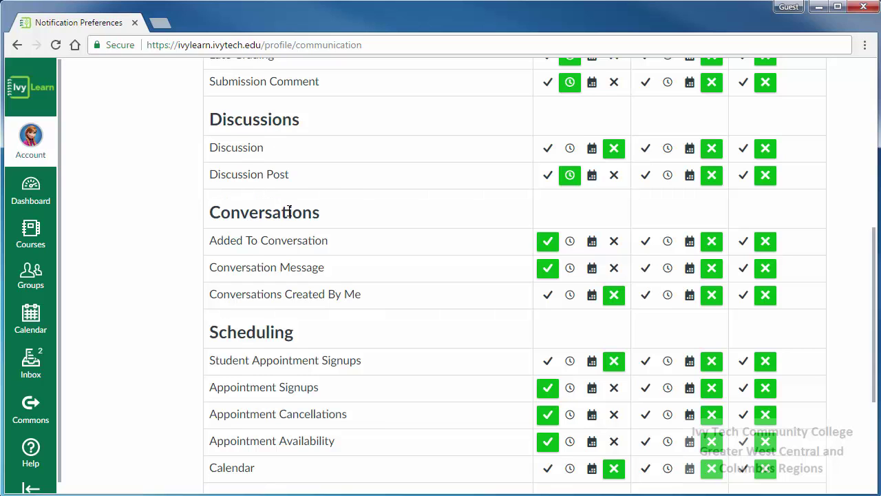
{"action": "scroll", "coordinate": [289, 211], "scroll_direction": "up", "scroll_amount": 4}
{"action": "scroll", "coordinate": [289, 211], "scroll_direction": "up", "scroll_amount": 2}
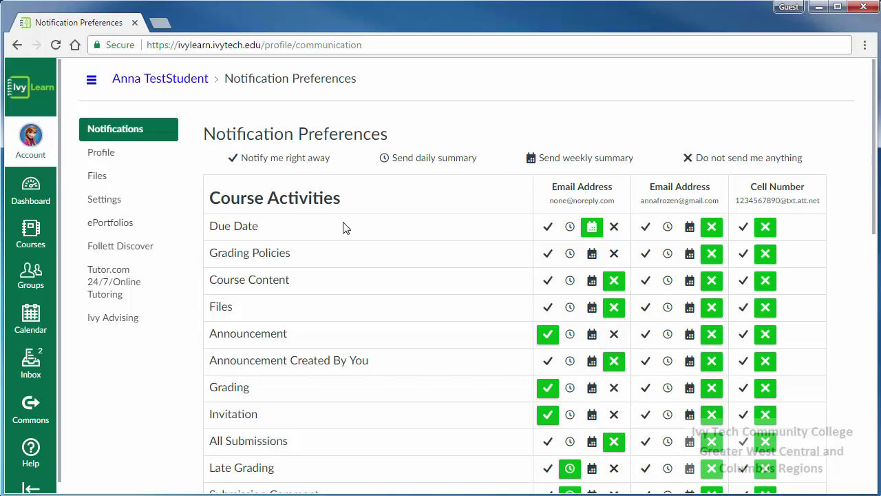
Set first-email Due Date to immediate, Grading to daily, and second-email Announcement to weekly
{"action": "left_click", "coordinate": [548, 229]}
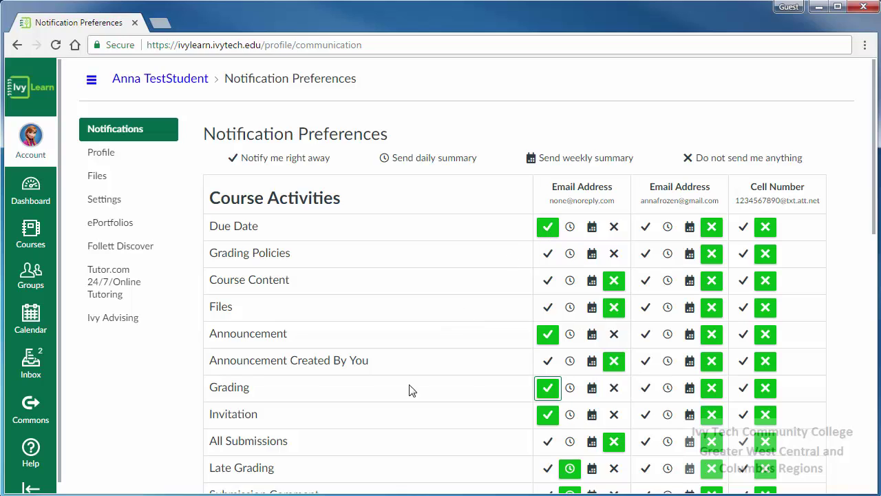
{"action": "left_click", "coordinate": [570, 389]}
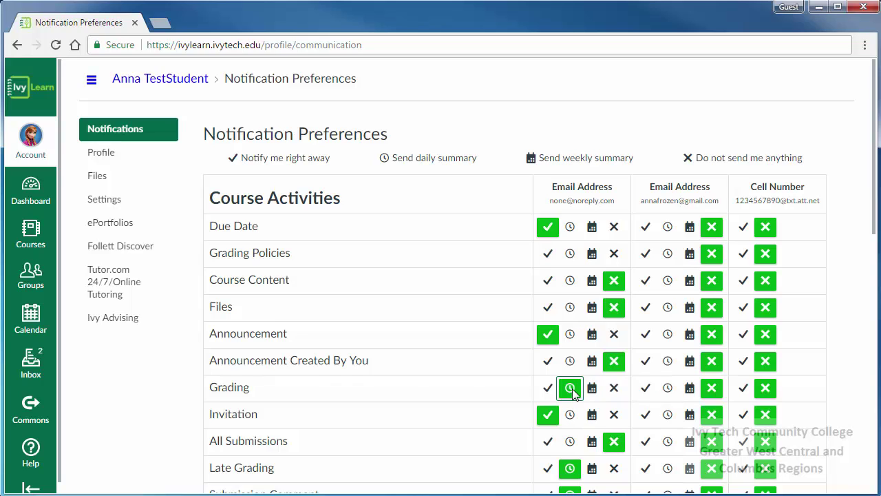
{"action": "left_click", "coordinate": [690, 335]}
Set Conversation Message notifications to text the cell number right away
{"action": "scroll", "coordinate": [688, 345], "scroll_direction": "down", "scroll_amount": 3}
{"action": "scroll", "coordinate": [678, 346], "scroll_direction": "down", "scroll_amount": 1}
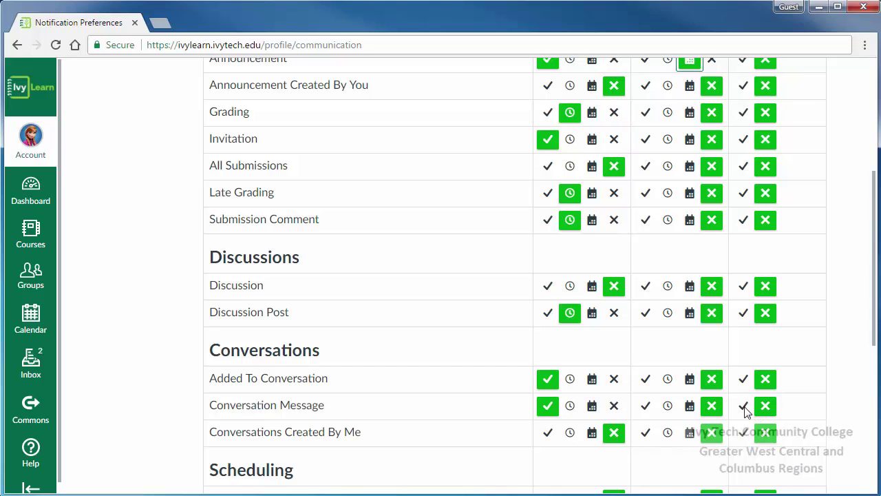
{"action": "left_click", "coordinate": [745, 408]}
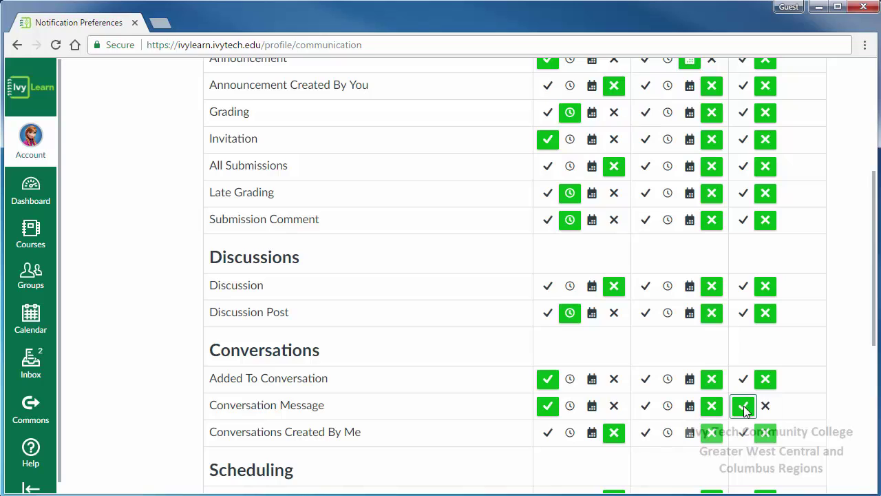